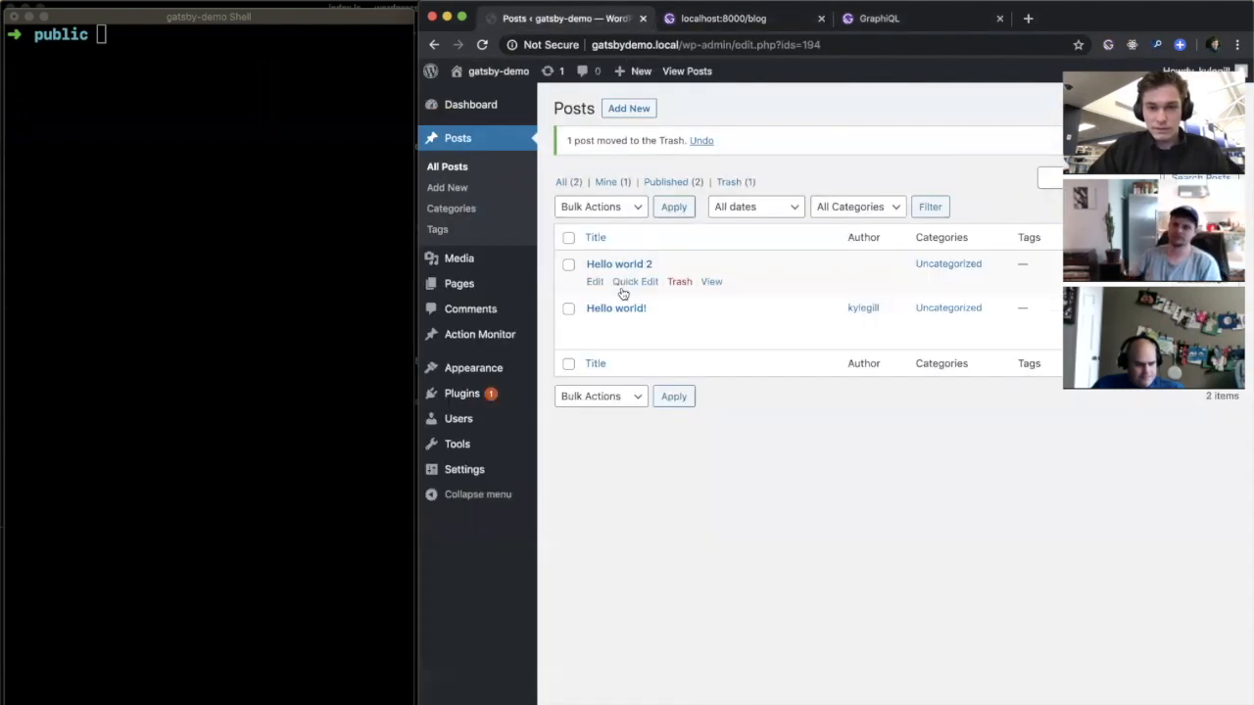
Show the localhost:8000/blog Gatsby page, then focus the terminal for a command.
{"action": "left_click", "coordinate": [722, 18]}
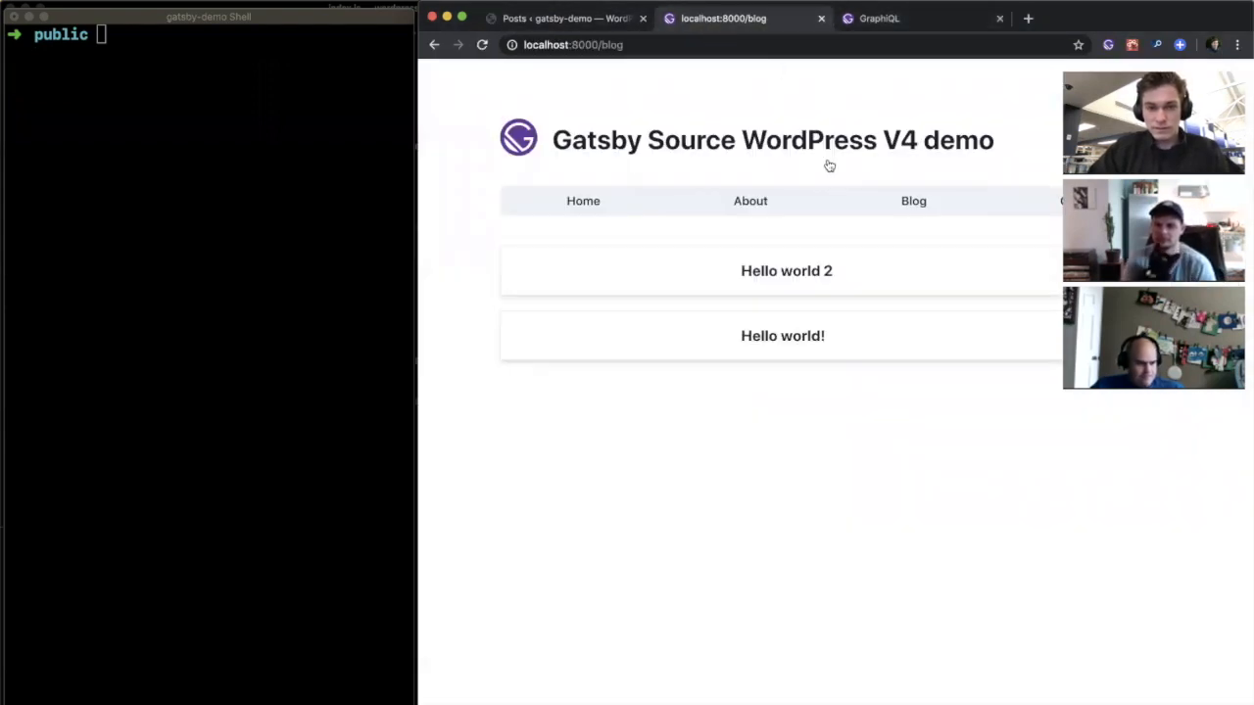
{"action": "left_click", "coordinate": [300, 191]}
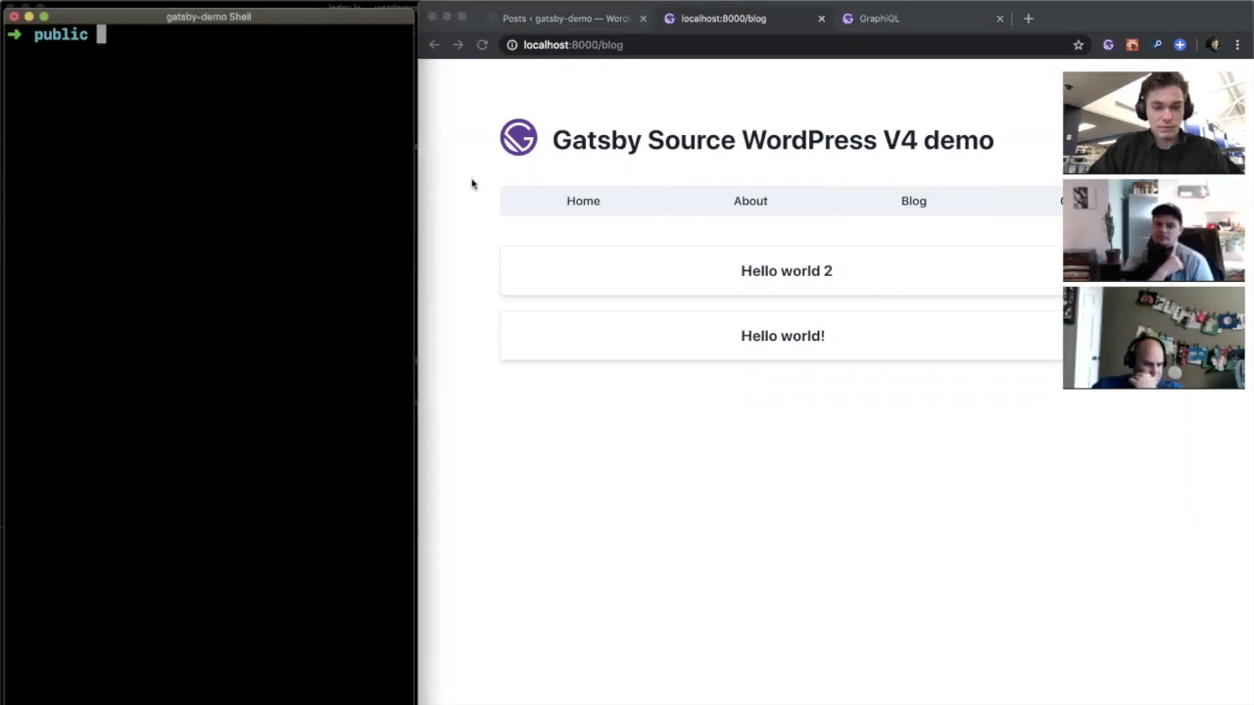
{"action": "type", "text": "wp post "}
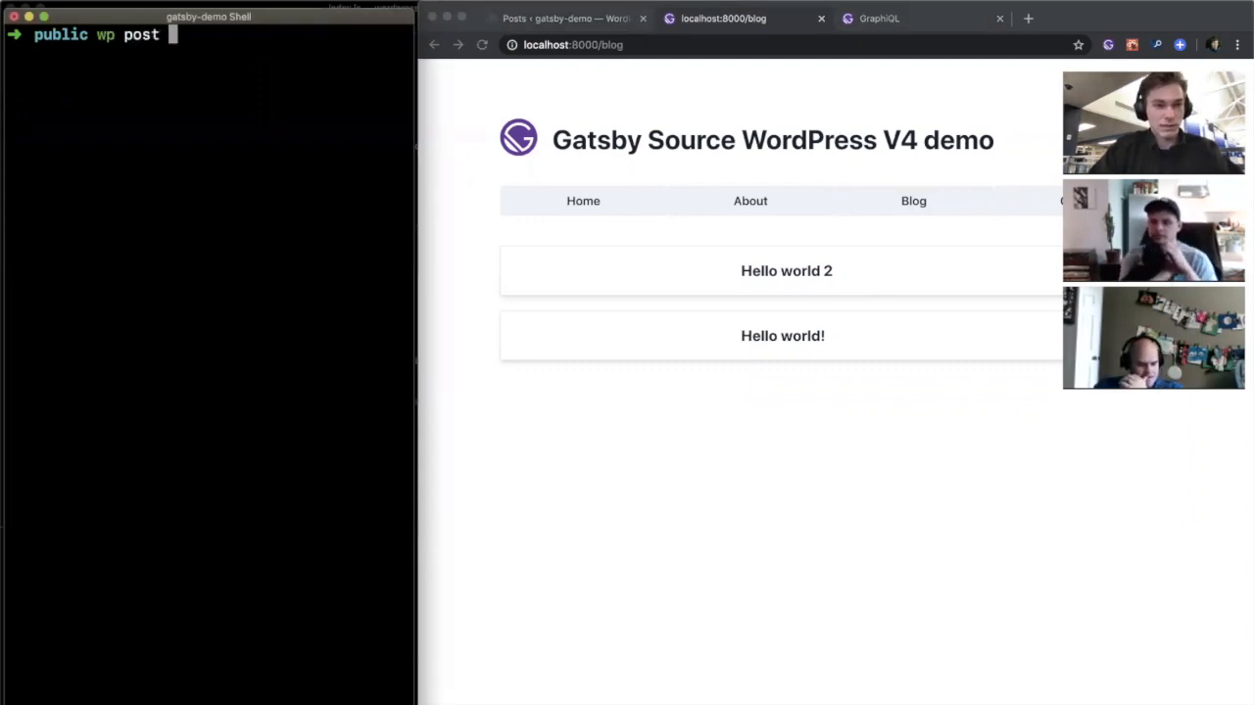
{"action": "type", "text": "create "}
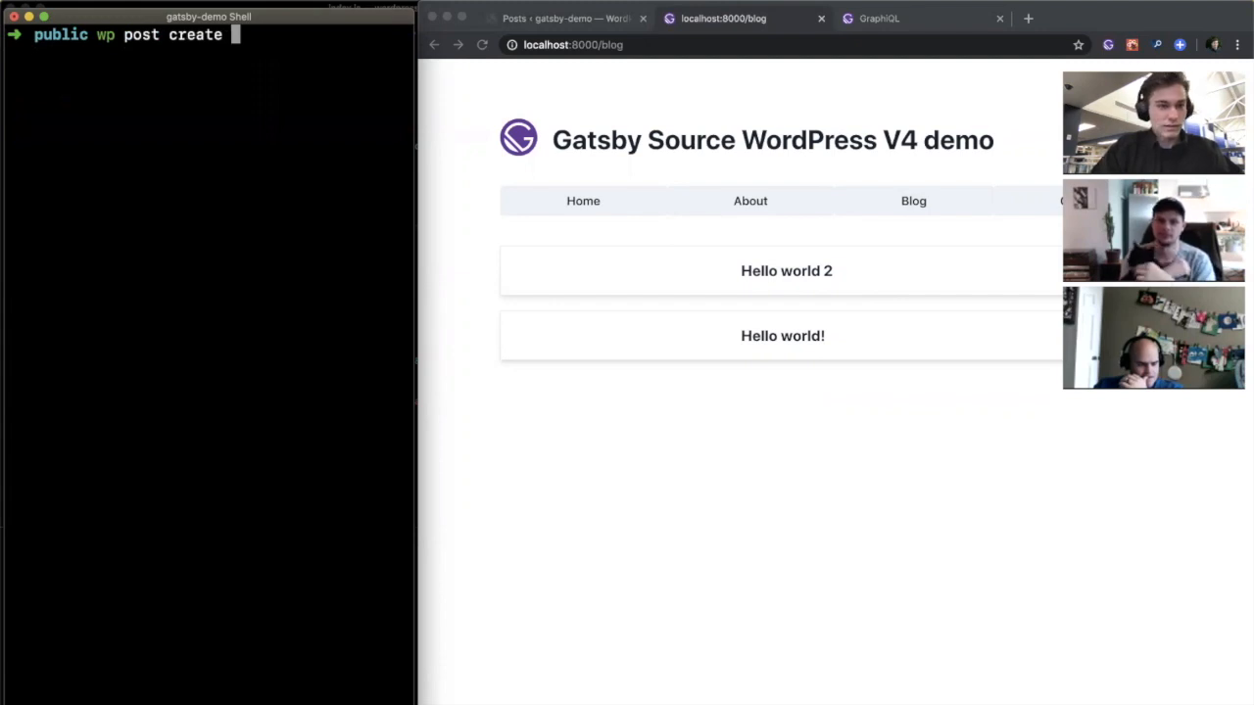
{"action": "type", "text": "--pos"}
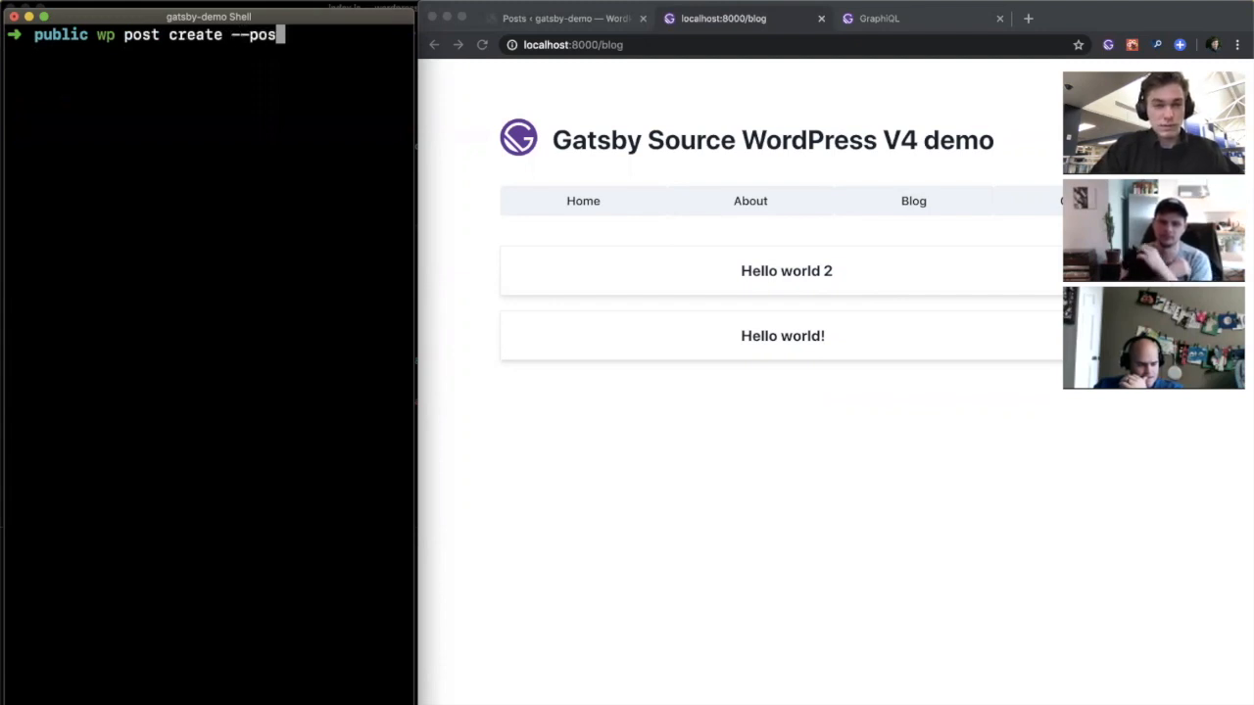
{"action": "type", "text": "t"}
{"action": "type", "text": "title"}
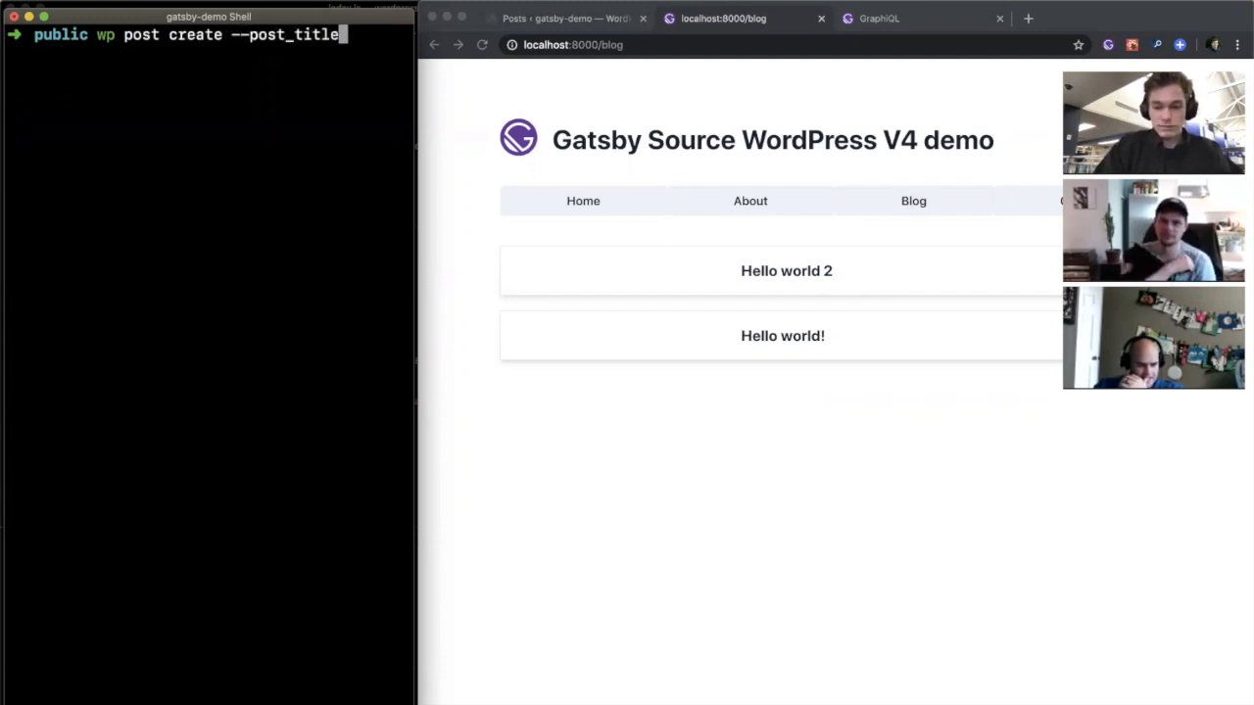
{"action": "type", "text": "=\"h"}
Run wp post create with post_title "hello world 3" and post_status "publish".
{"action": "key", "text": "BackSpace"}
{"action": "key", "text": "BackSpace"}
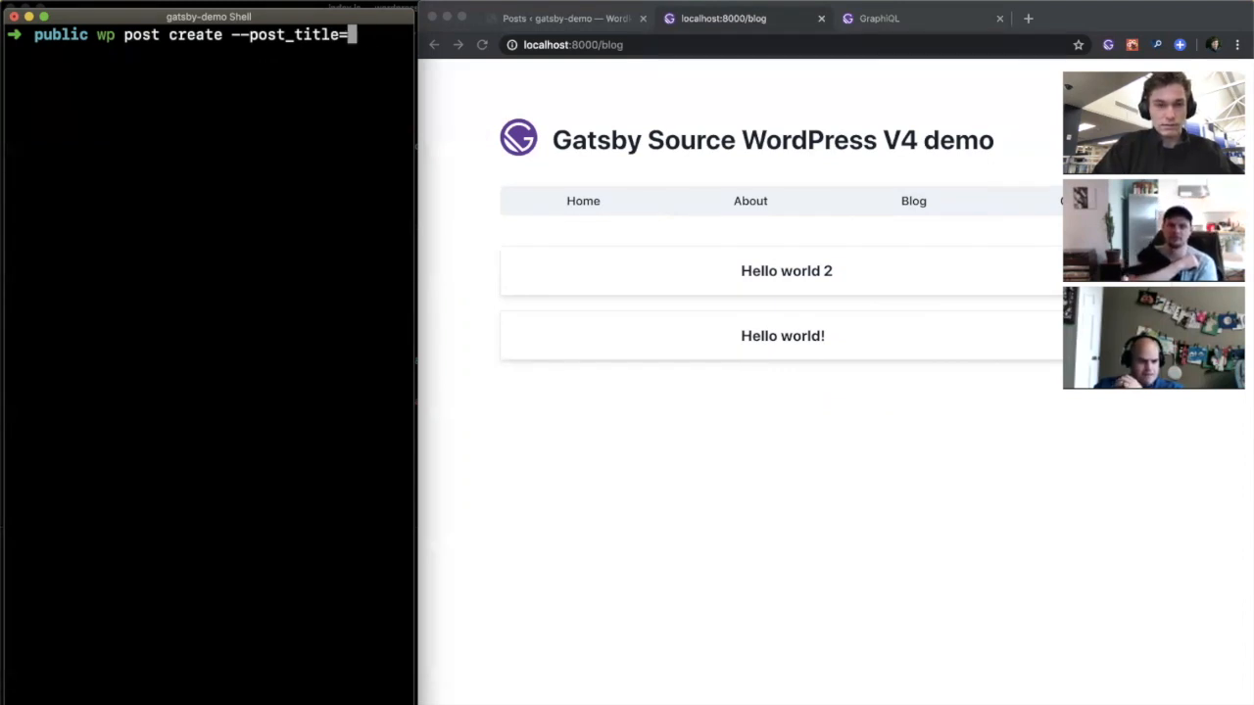
{"action": "type", "text": "\"hello worl"}
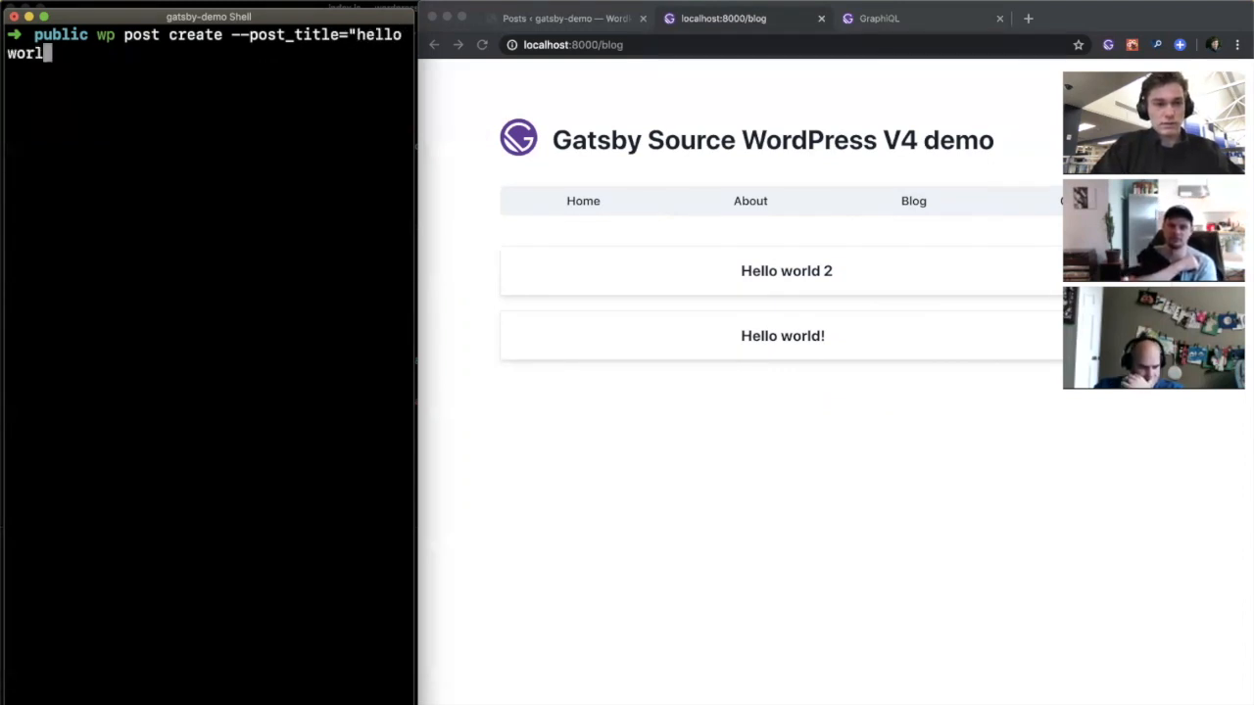
{"action": "type", "text": "d 3\" "}
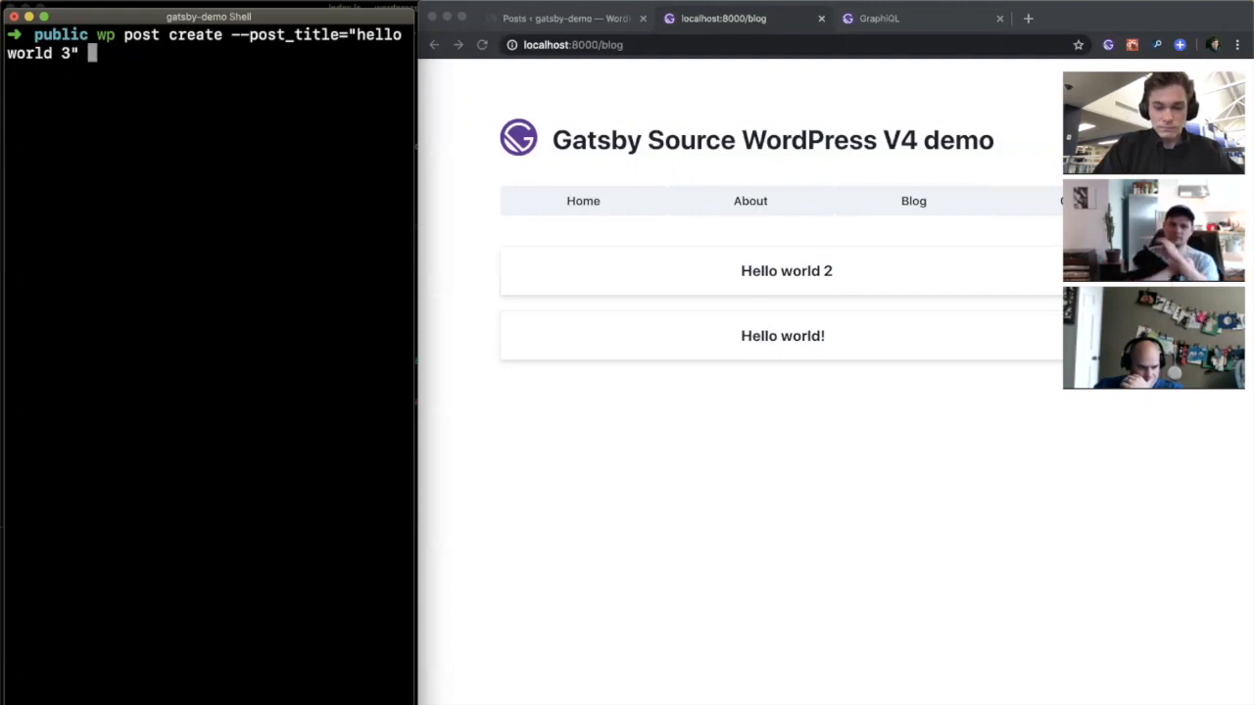
{"action": "type", "text": "--post_"}
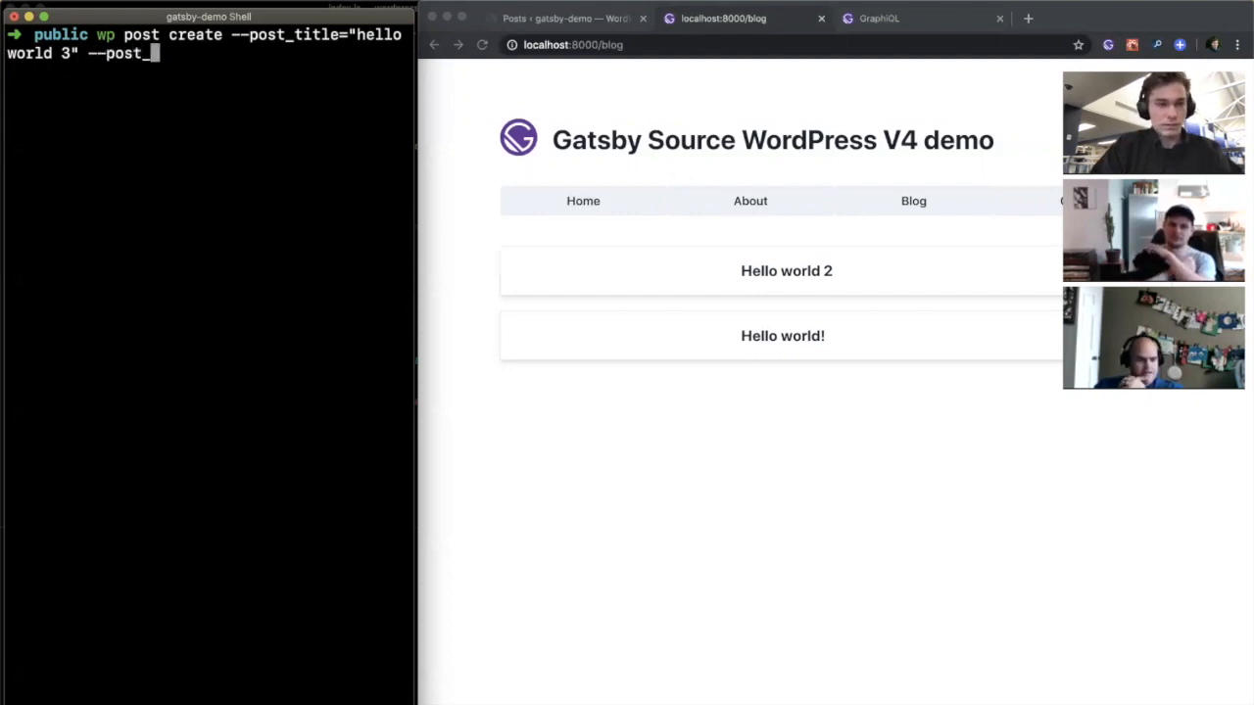
{"action": "type", "text": "status="}
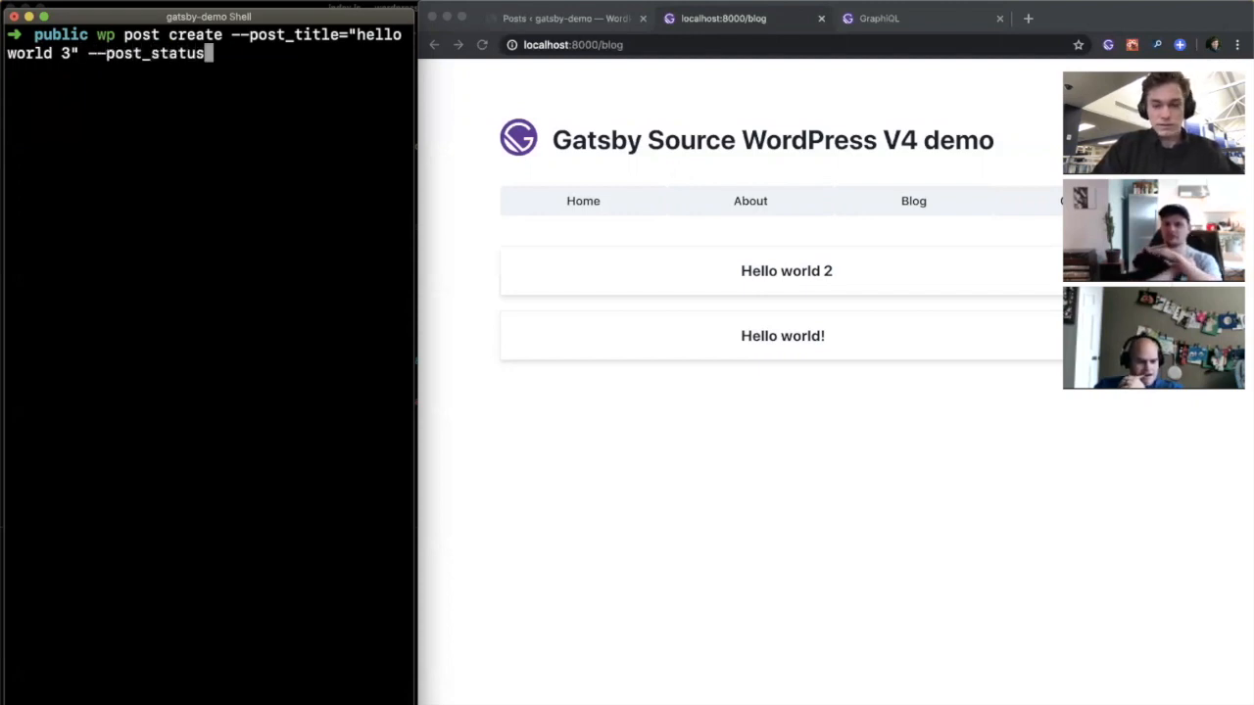
{"action": "type", "text": "\"publi"}
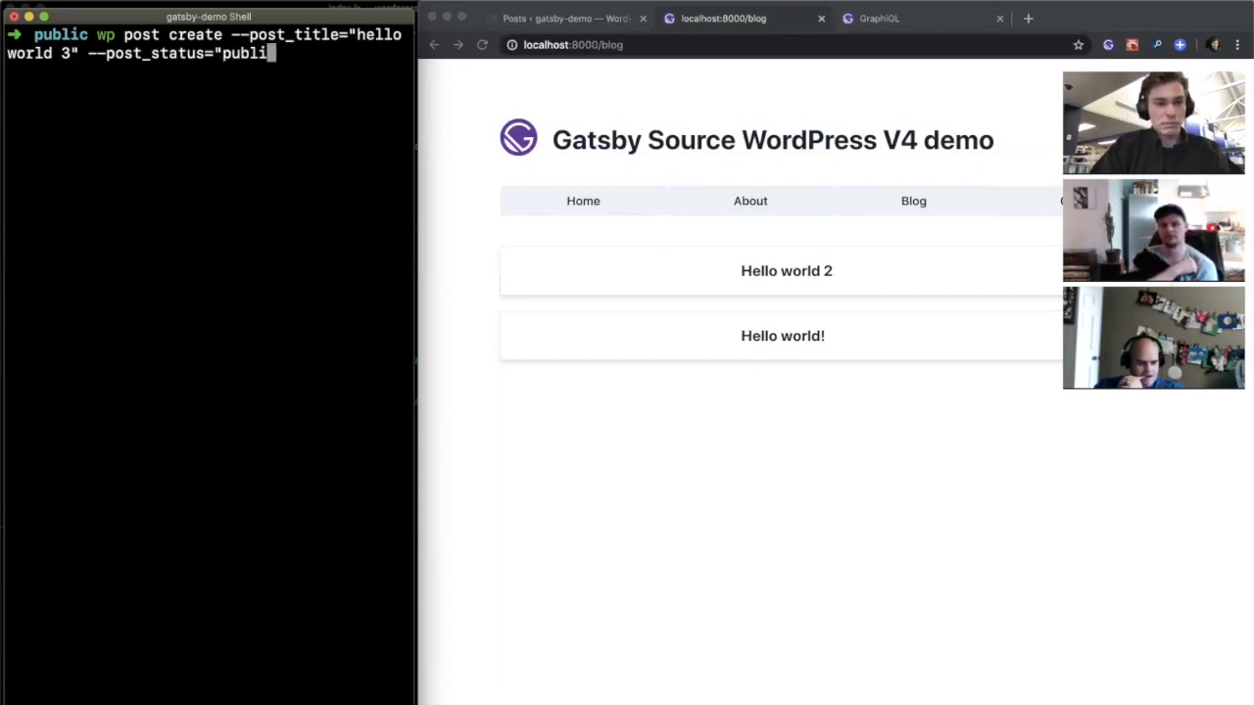
{"action": "type", "text": "sh"}
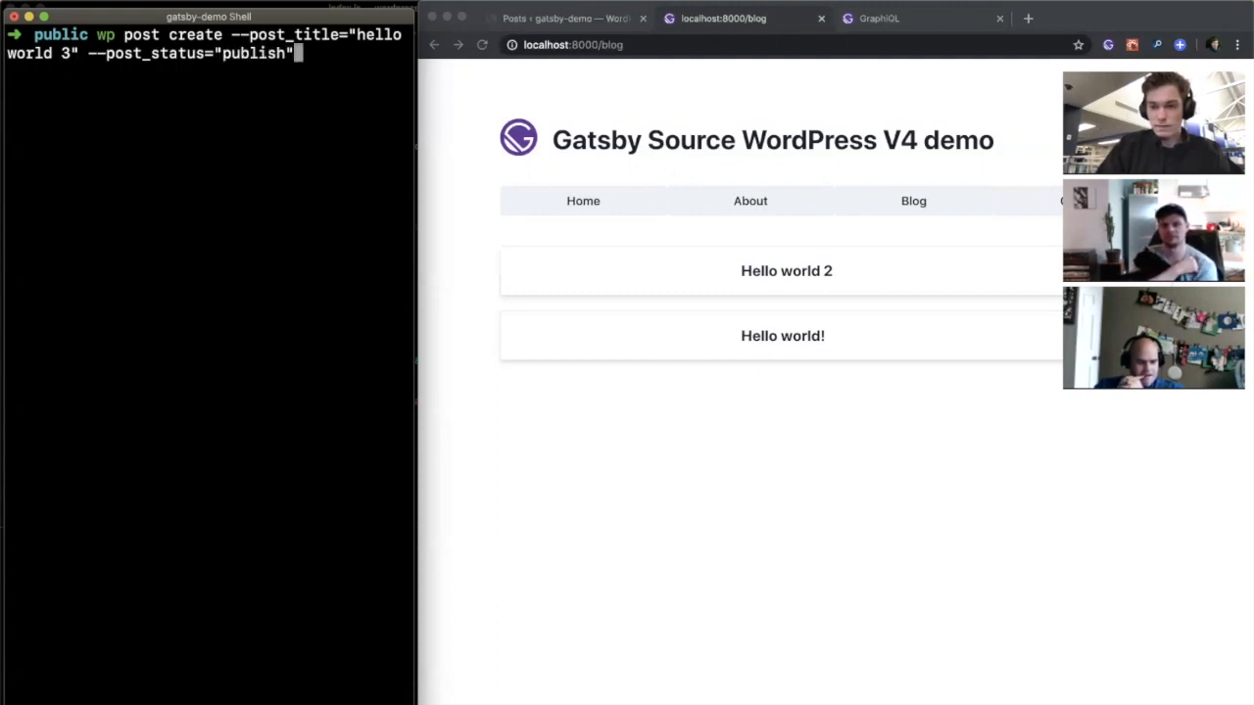
{"action": "key", "text": "Return"}
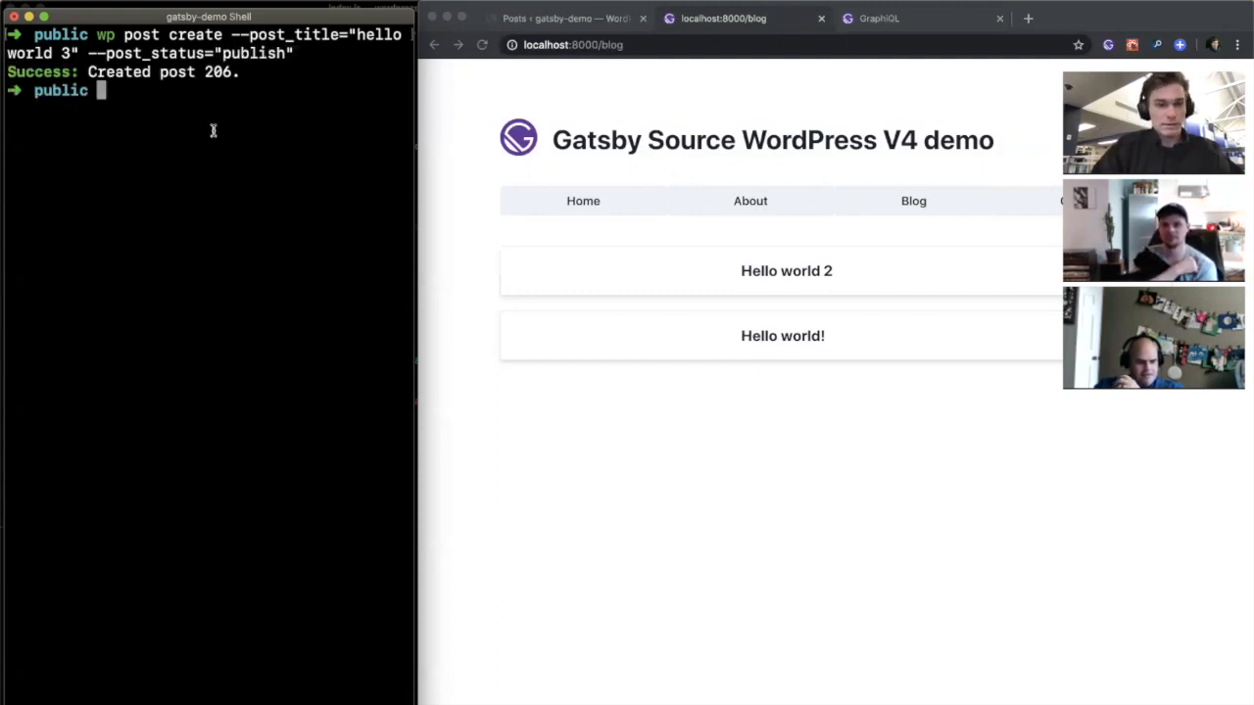
Confirm the new post in the WordPress admin Posts list, then return to the Gatsby blog tab.
{"action": "left_click", "coordinate": [578, 103]}
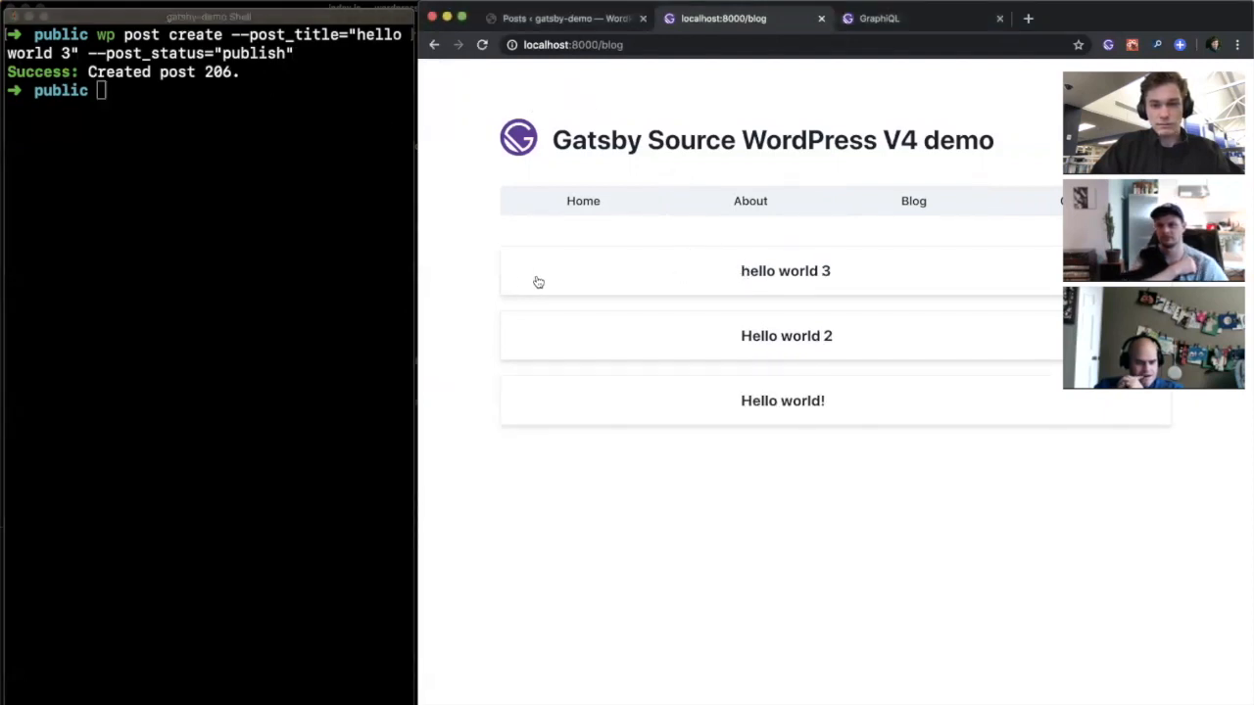
{"action": "left_click", "coordinate": [571, 21]}
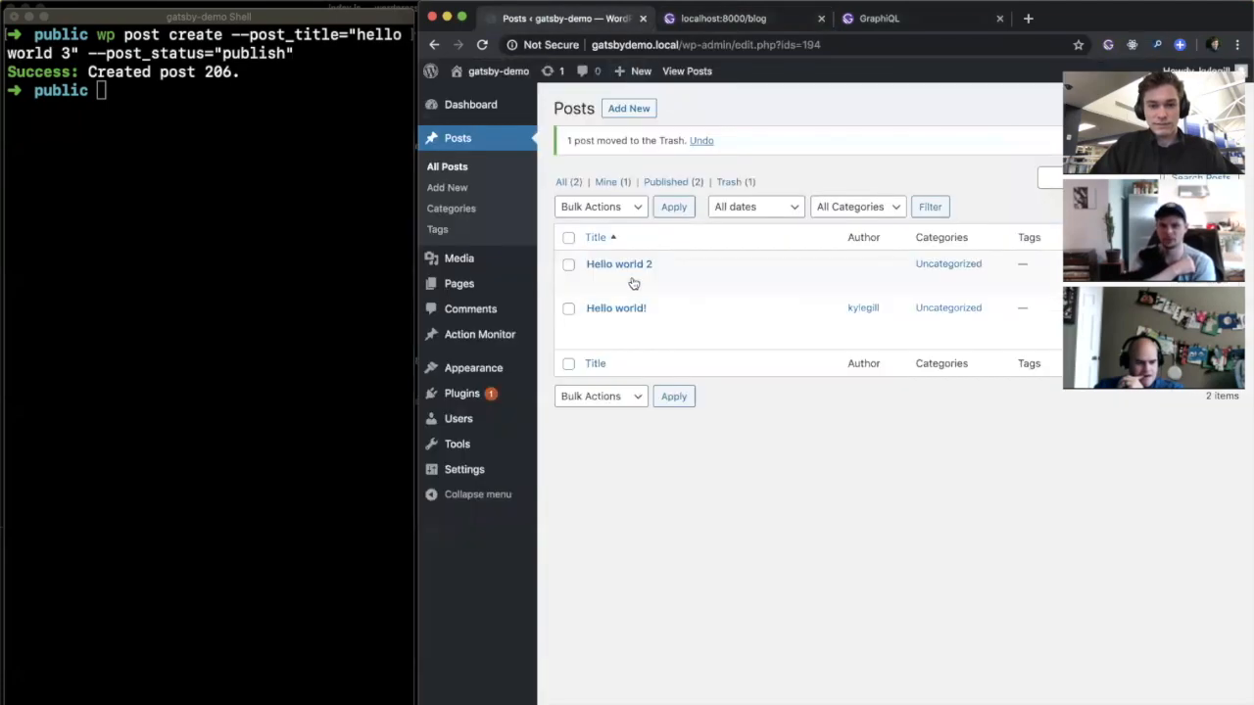
{"action": "left_click", "coordinate": [666, 283]}
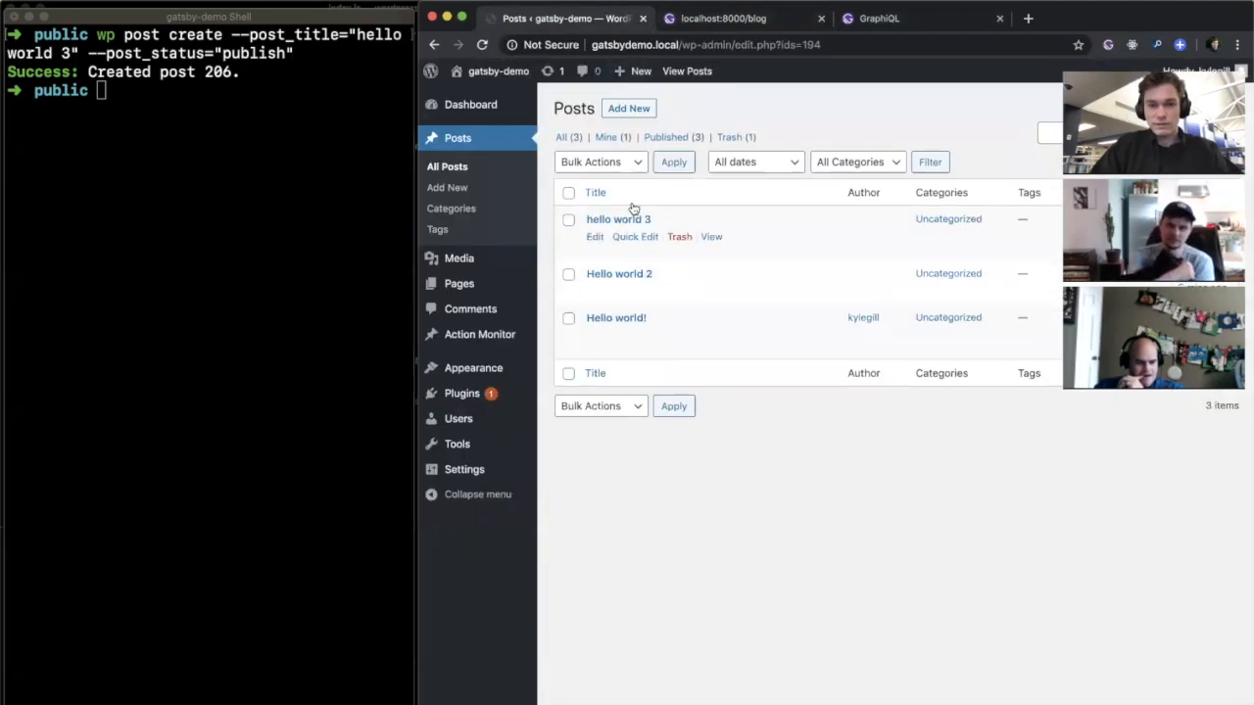
{"action": "left_click", "coordinate": [723, 17]}
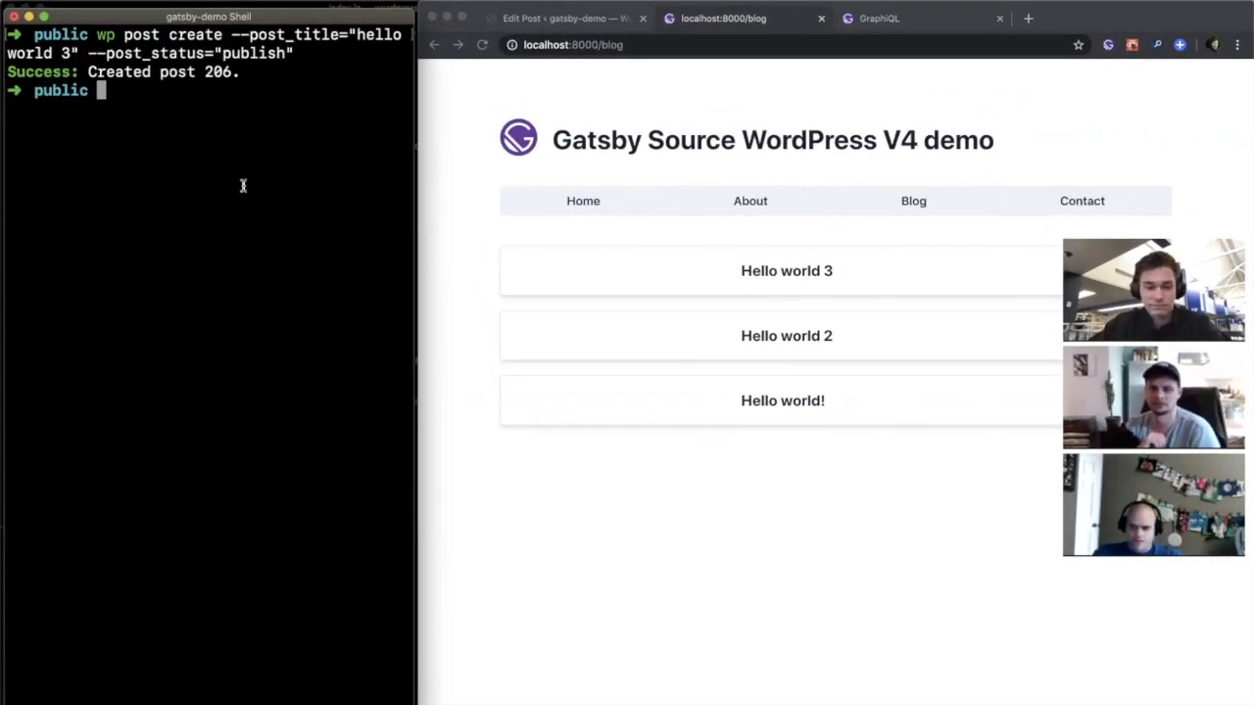
{"action": "type", "text": "wp post"}
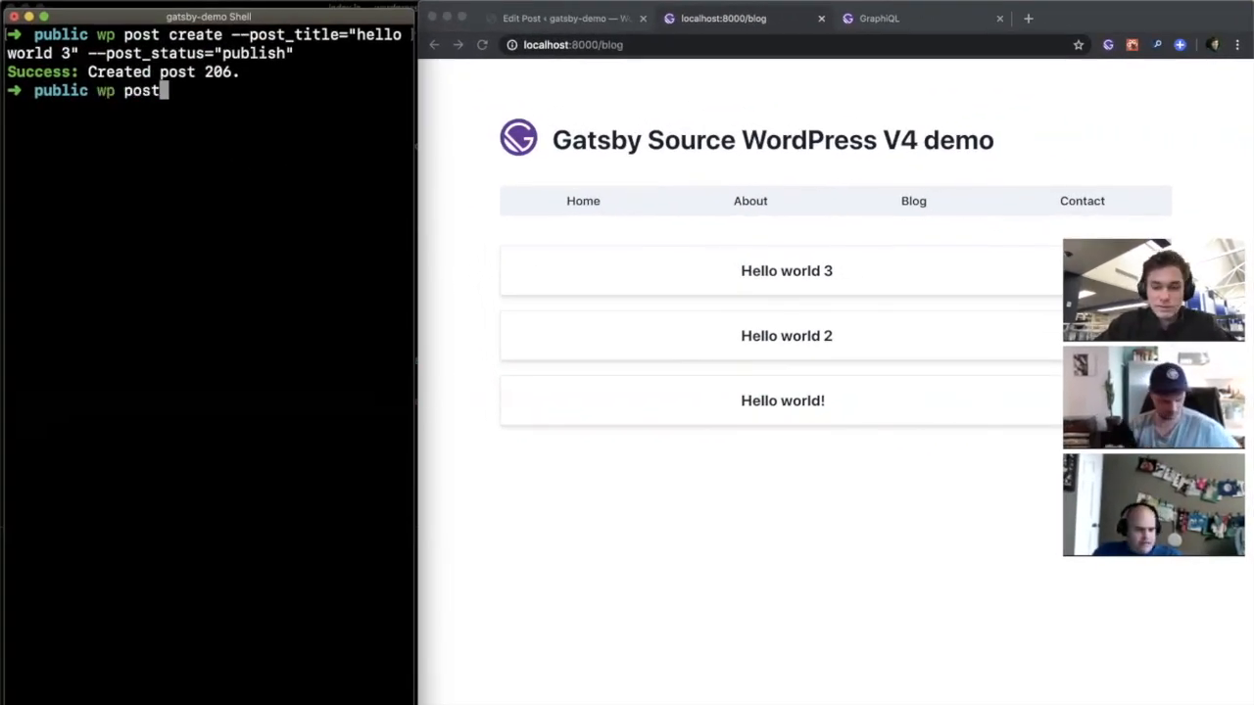
Compose wp post generate --count=100 --post_type="post" --post_status="publish" without running it.
{"action": "key", "text": "BackSpace"}
{"action": "key", "text": "BackSpace"}
{"action": "key", "text": "BackSpace"}
{"action": "key", "text": "BackSpace"}
{"action": "type", "text": "post gener"}
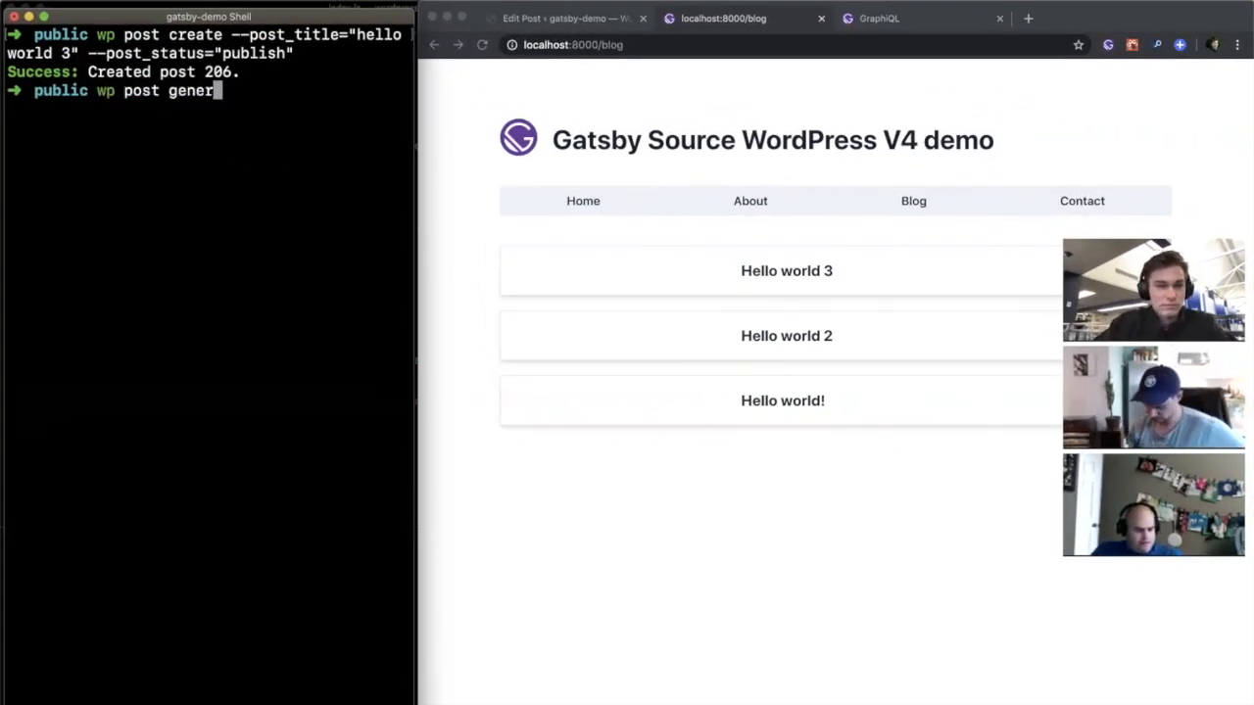
{"action": "type", "text": "ate --count="}
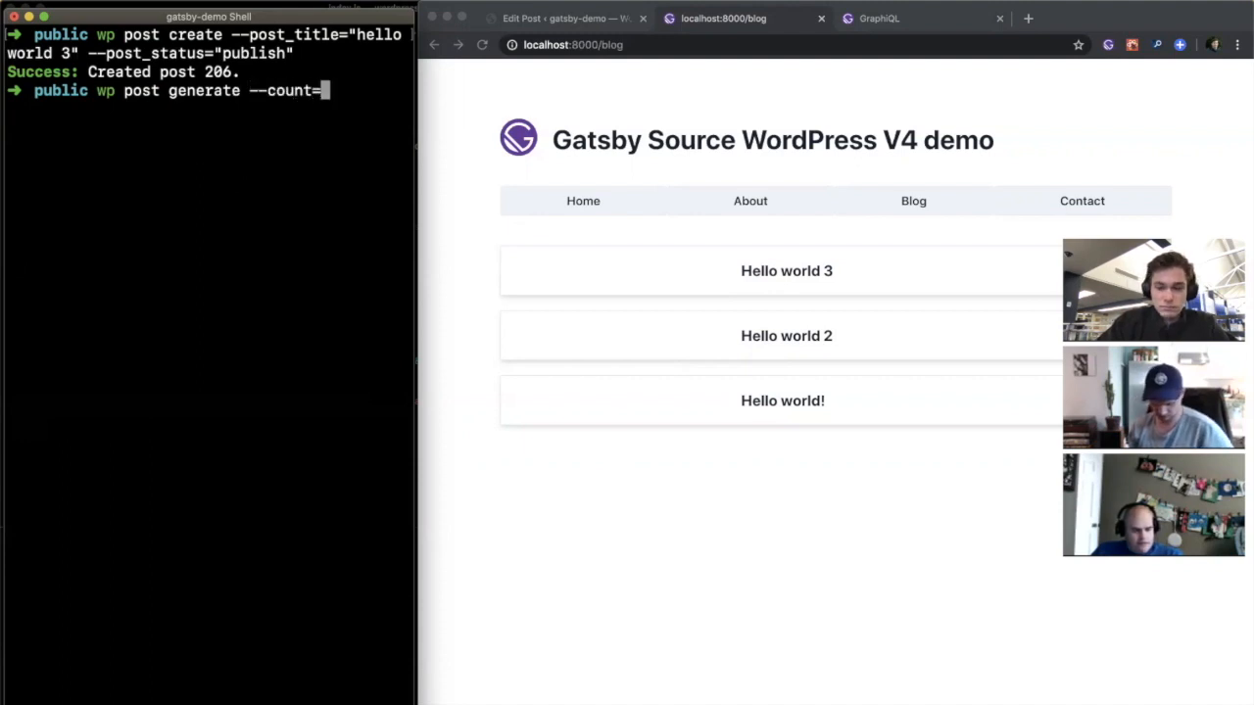
{"action": "type", "text": "1"}
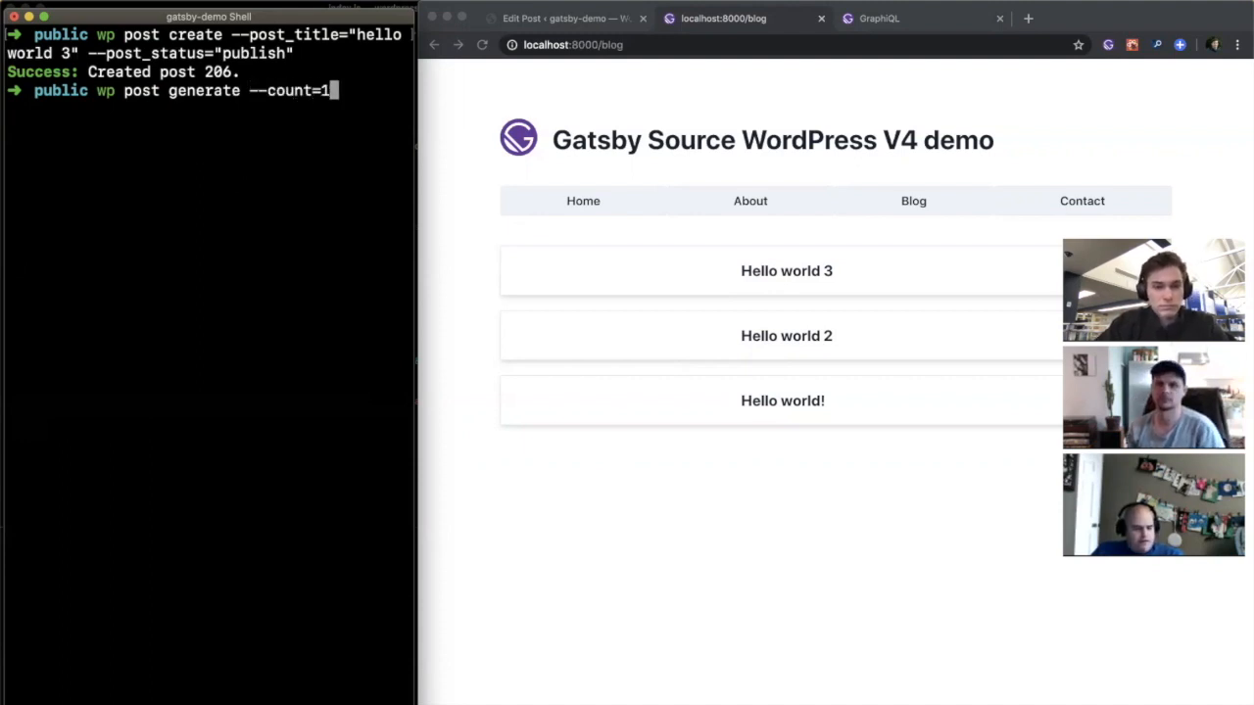
{"action": "type", "text": "00"}
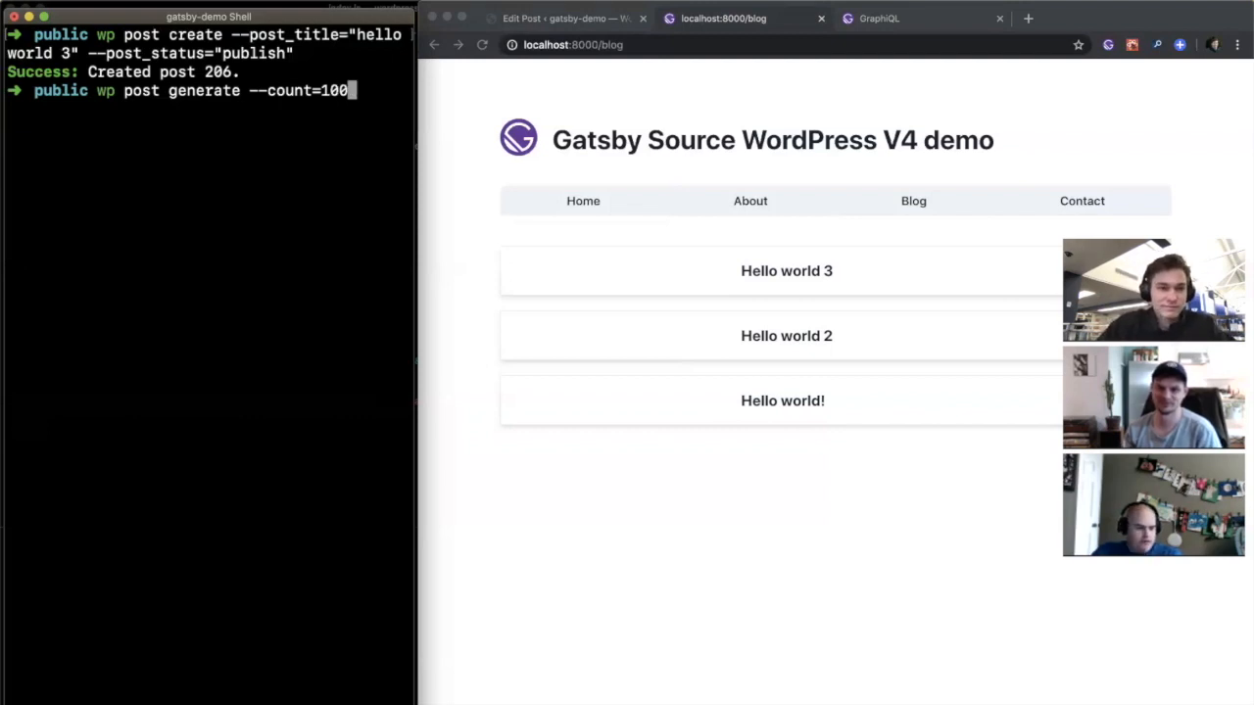
{"action": "type", "text": " --post-type"}
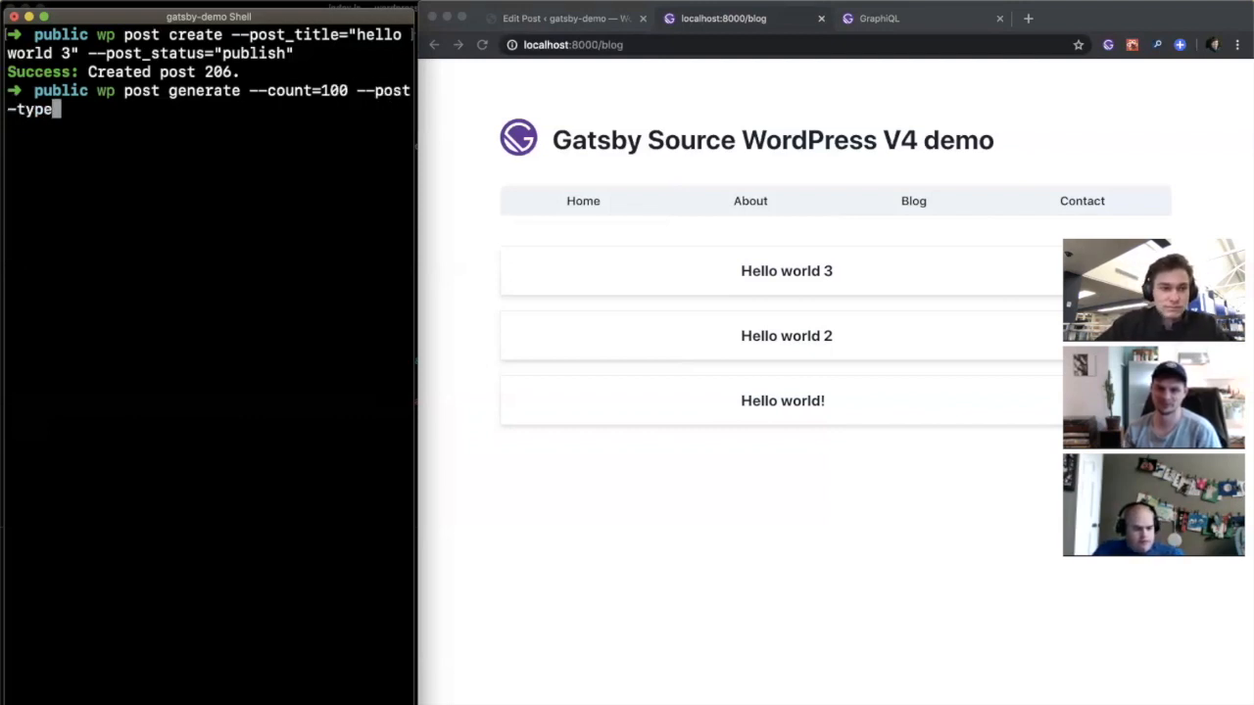
{"action": "key", "text": "BackSpace"}
{"action": "key", "text": "BackSpace"}
{"action": "key", "text": "BackSpace"}
{"action": "key", "text": "BackSpace"}
{"action": "key", "text": "BackSpace"}
{"action": "type", "text": "_type"}
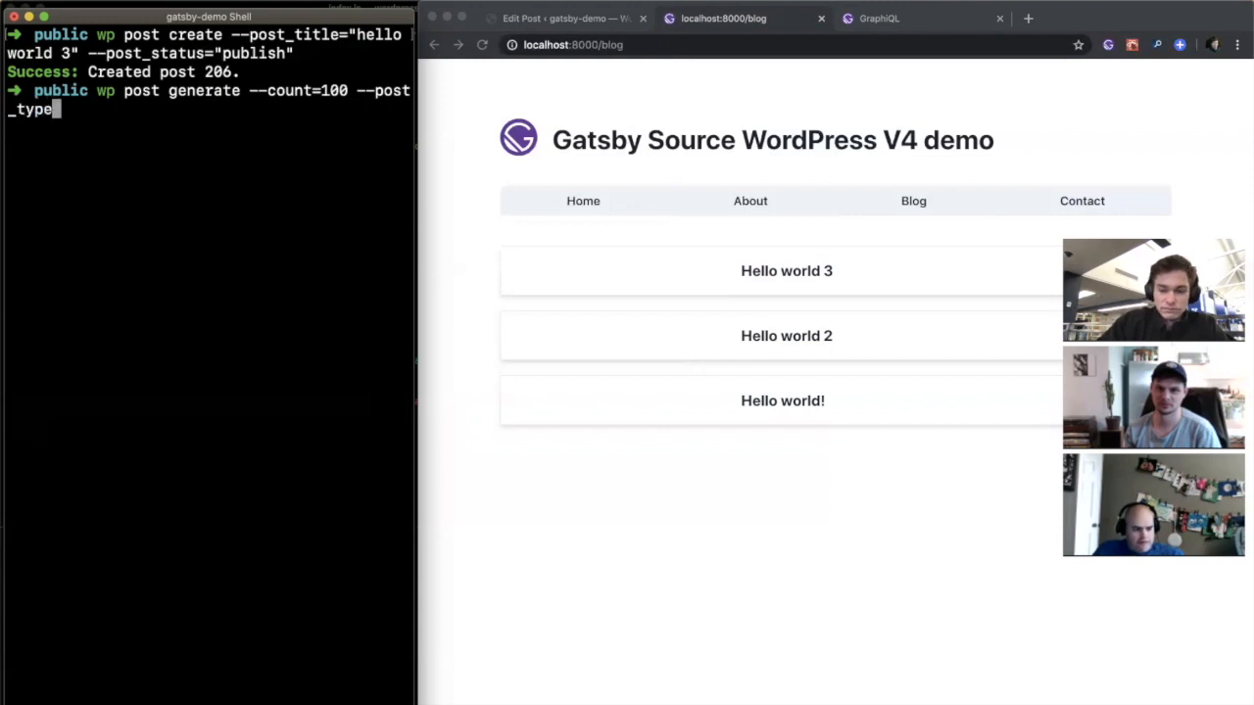
{"action": "type", "text": "=\"Post"}
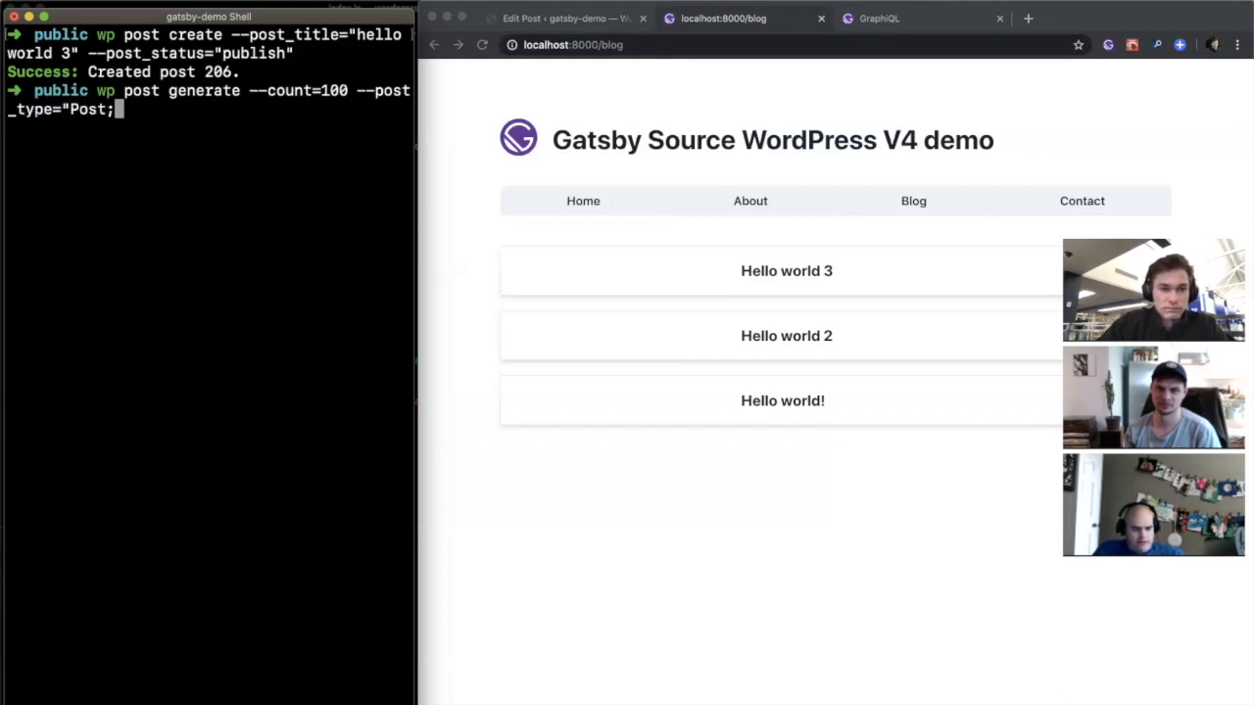
{"action": "type", "text": "\""}
{"action": "key", "text": "Left"}
{"action": "key", "text": "Left"}
{"action": "key", "text": "Left"}
{"action": "key", "text": "BackSpace"}
{"action": "type", "text": "p"}
{"action": "key", "text": "End"}
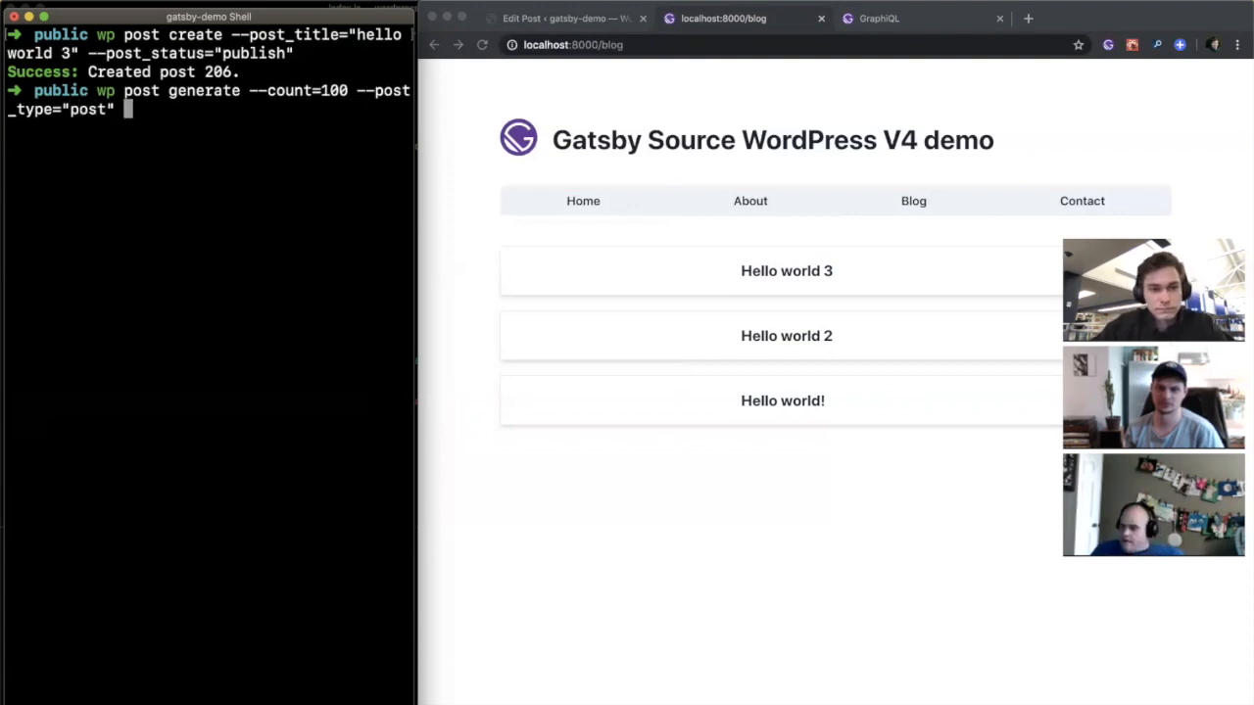
{"action": "type", "text": "--post_st"}
{"action": "type", "text": "atus"}
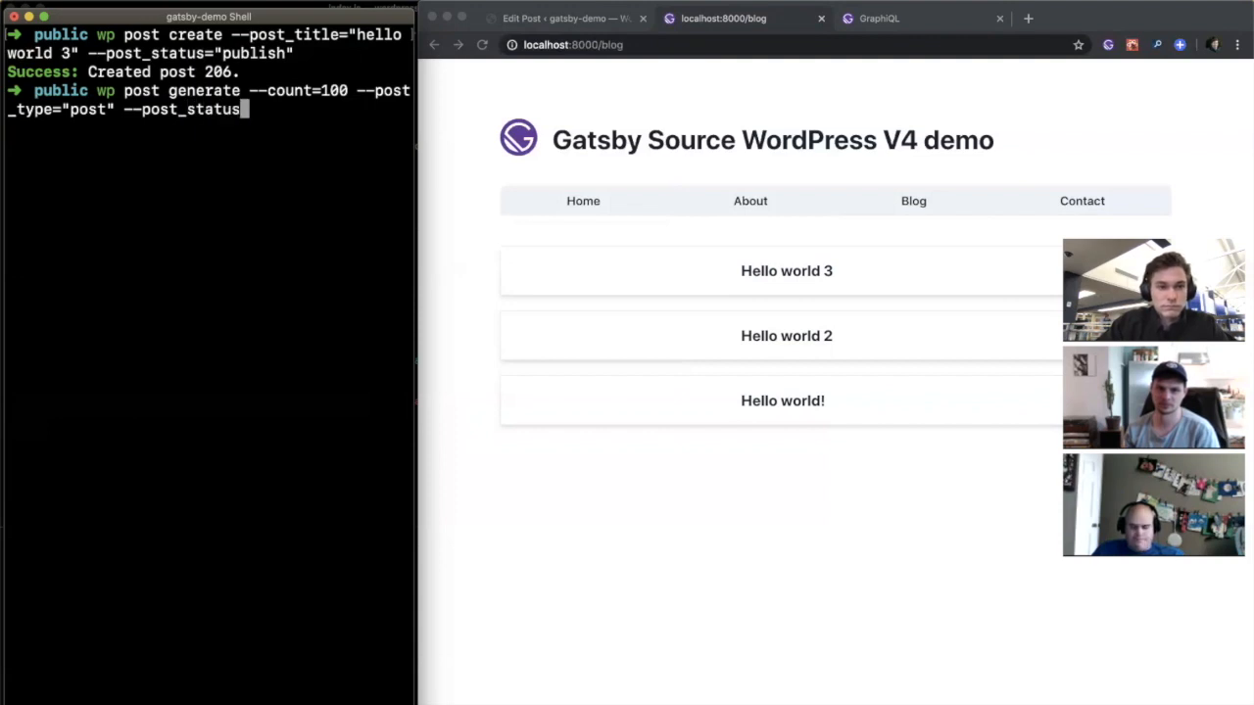
{"action": "type", "text": "=\"pu"}
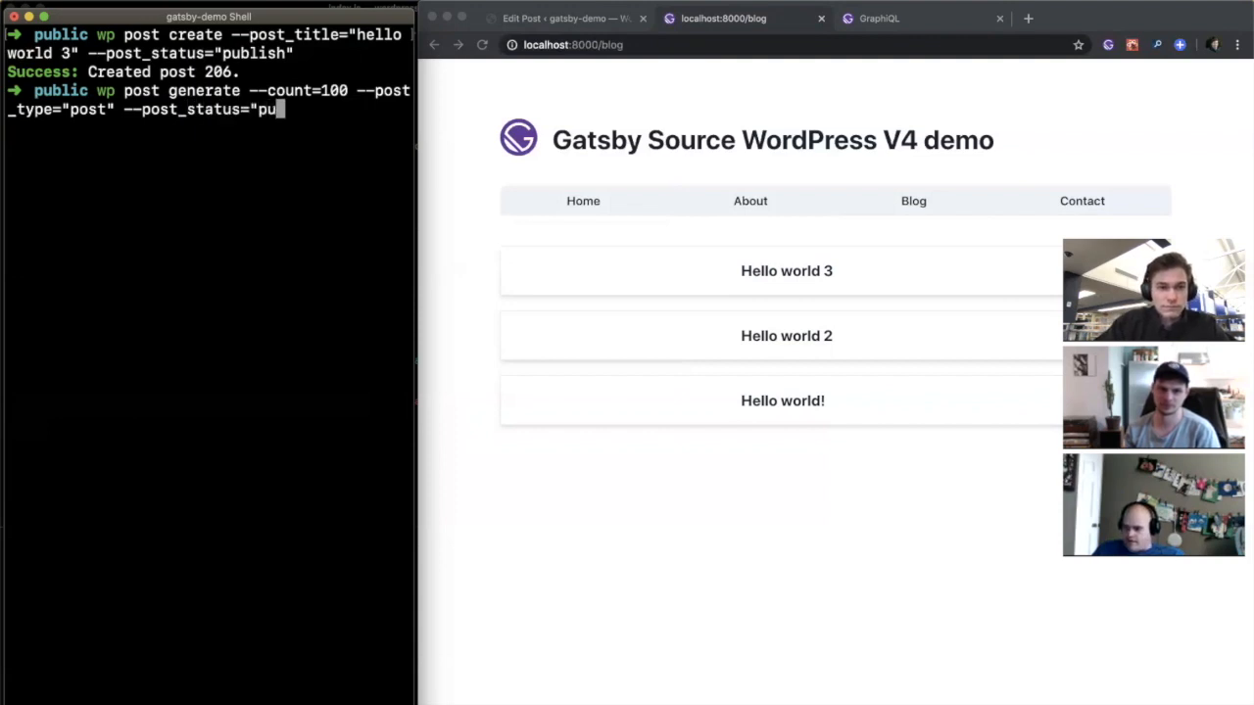
{"action": "type", "text": "blish\""}
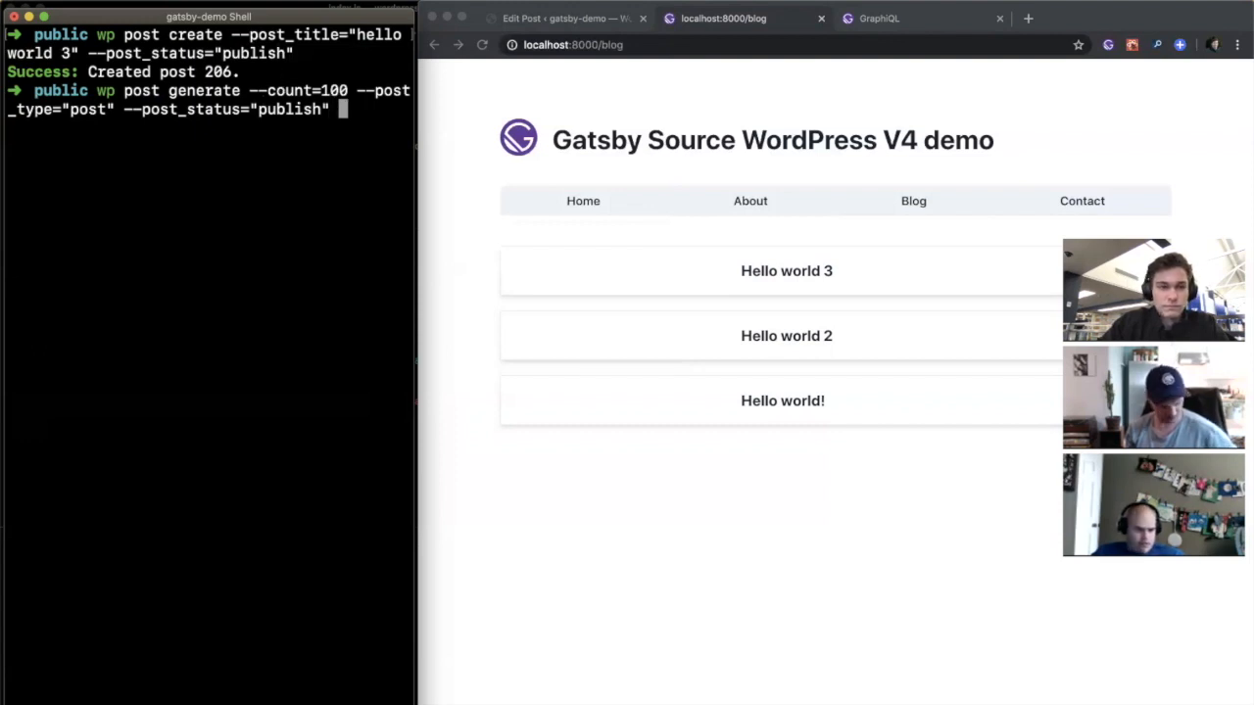
{"action": "type", "text": " --po"}
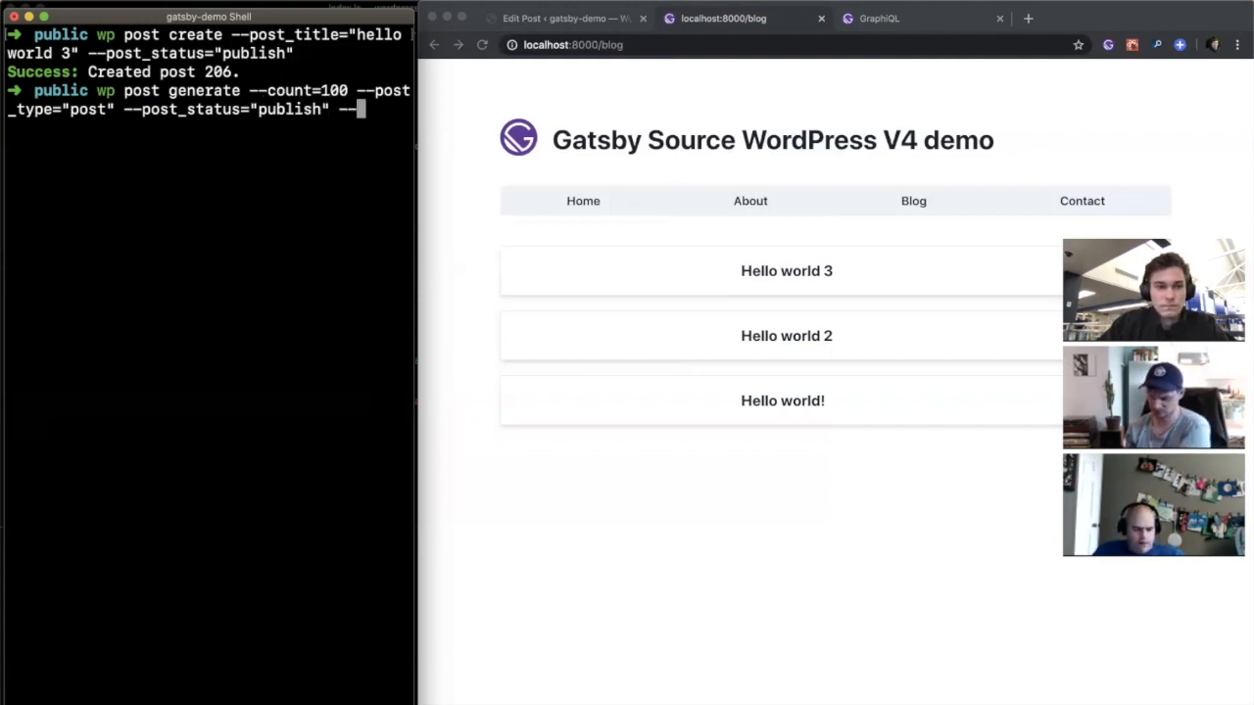
{"action": "key", "text": "BackSpace"}
{"action": "key", "text": "BackSpace"}
{"action": "key", "text": "BackSpace"}
{"action": "key", "text": "BackSpace"}
{"action": "key", "text": "BackSpace"}
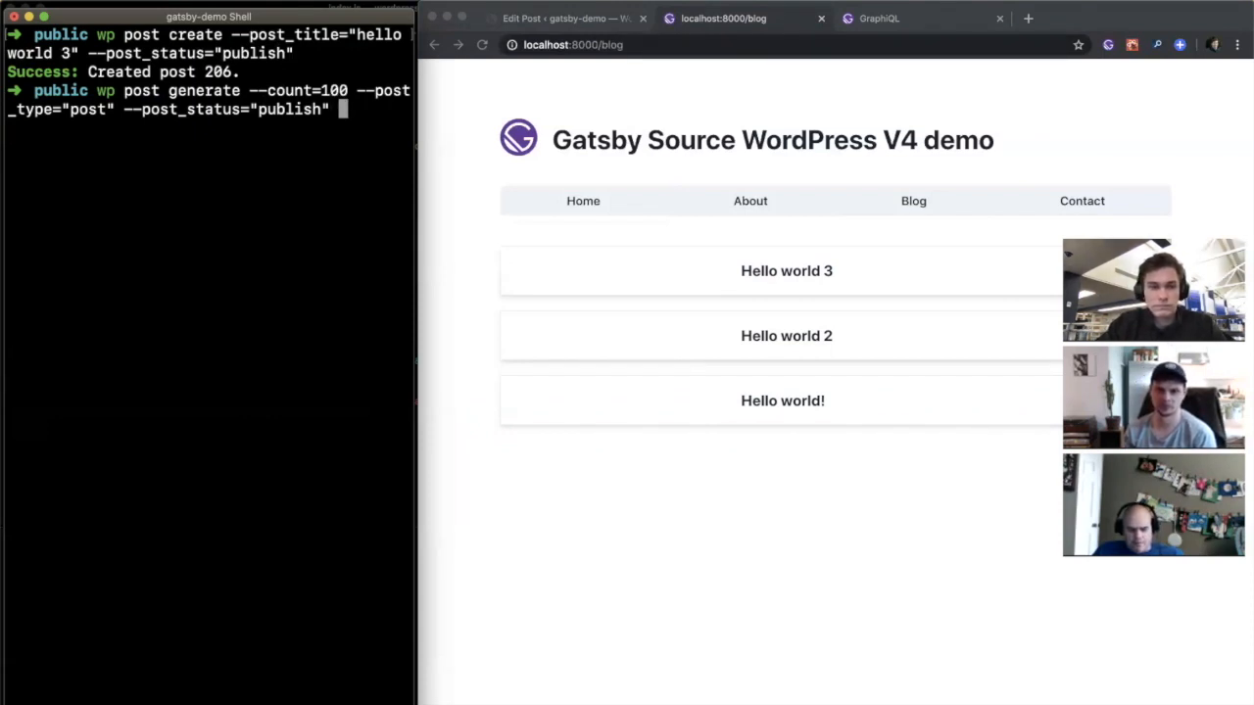
{"action": "key", "text": "BackSpace"}
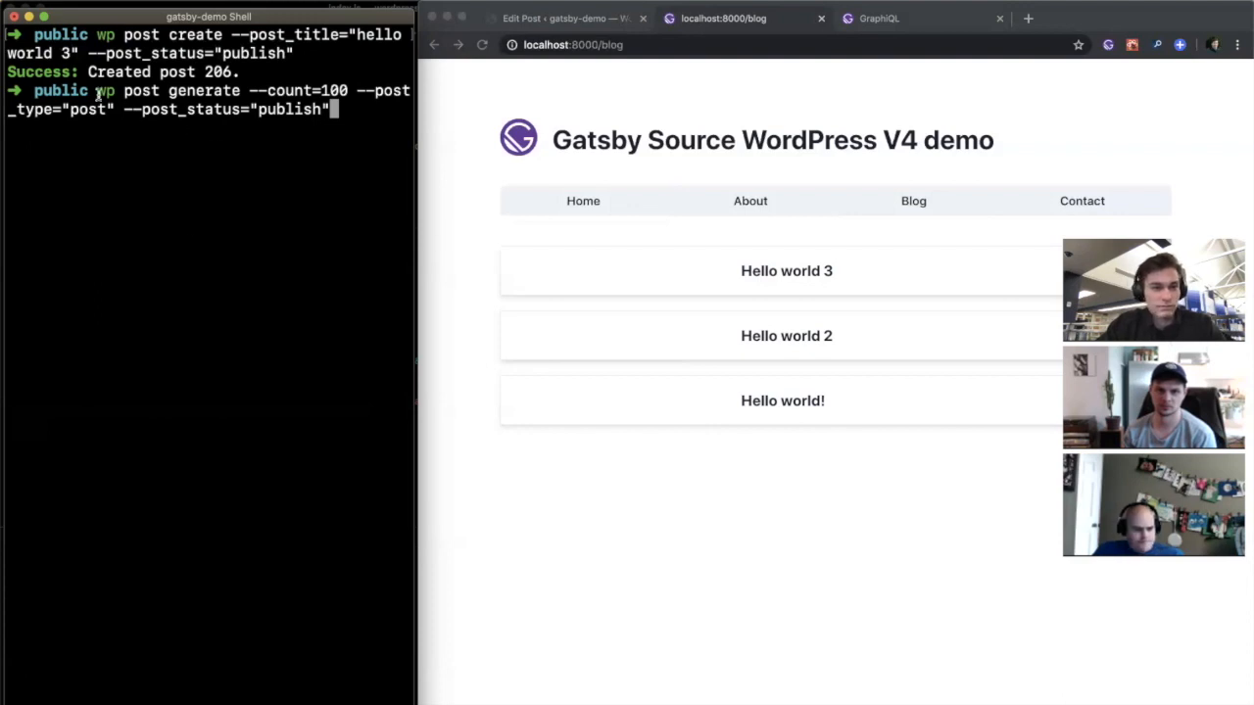